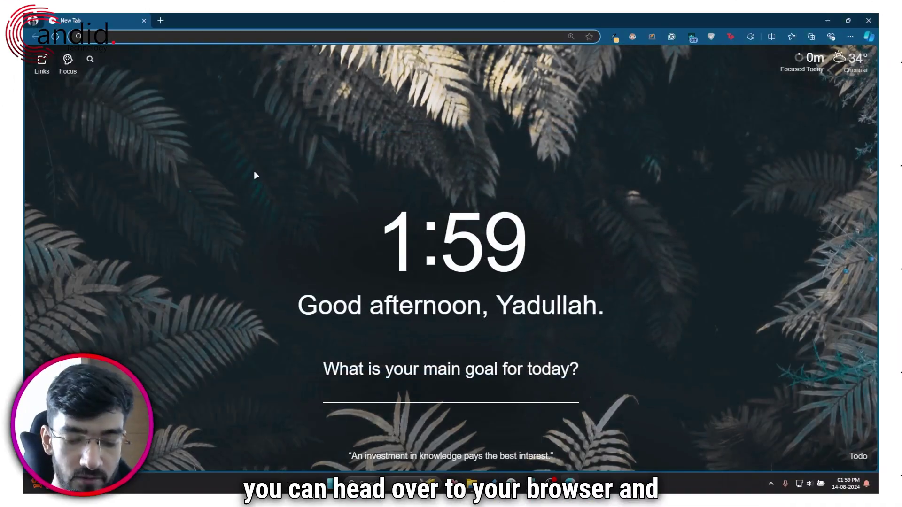
Enter "fast" as the web address and load the matching page.
key(ctrl+l)
text(fast)
key(Return)
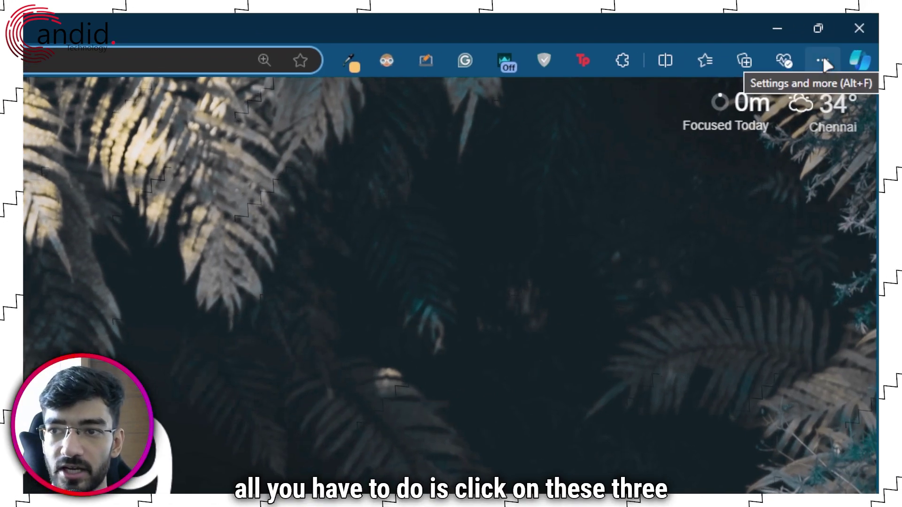
Open the Delete browsing data options from the browser's privacy, search, and services settings.
click(824, 59)
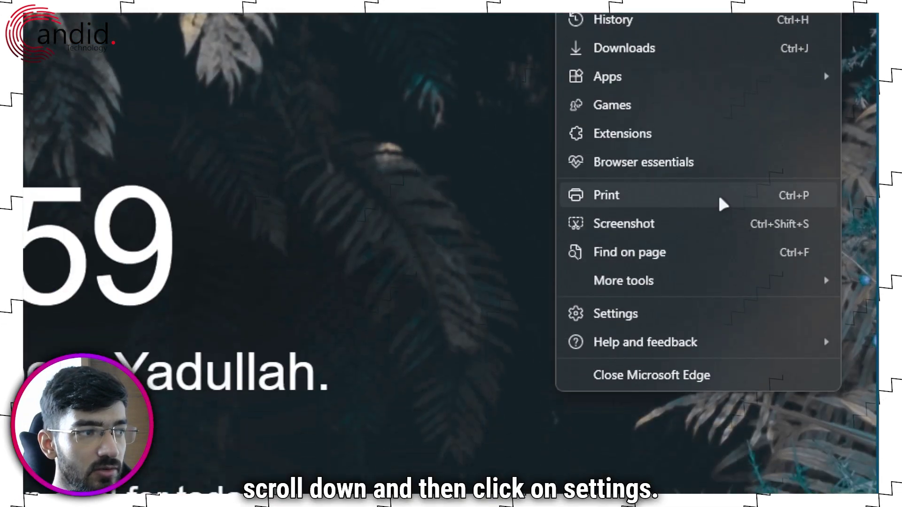
click(705, 315)
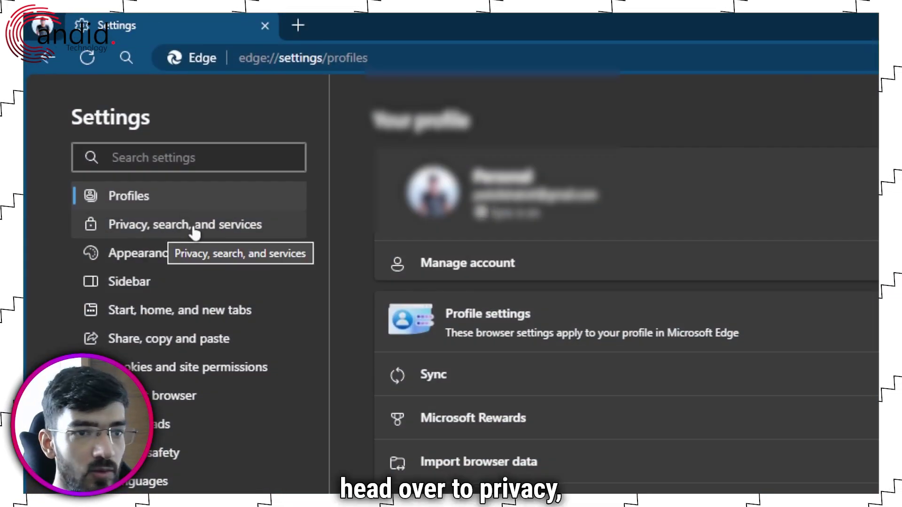
click(195, 231)
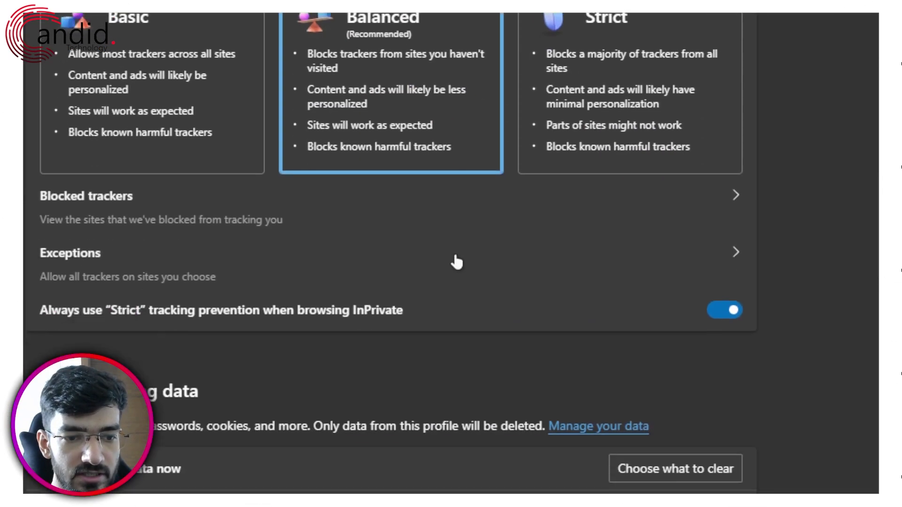
scroll(456, 262, down, 5)
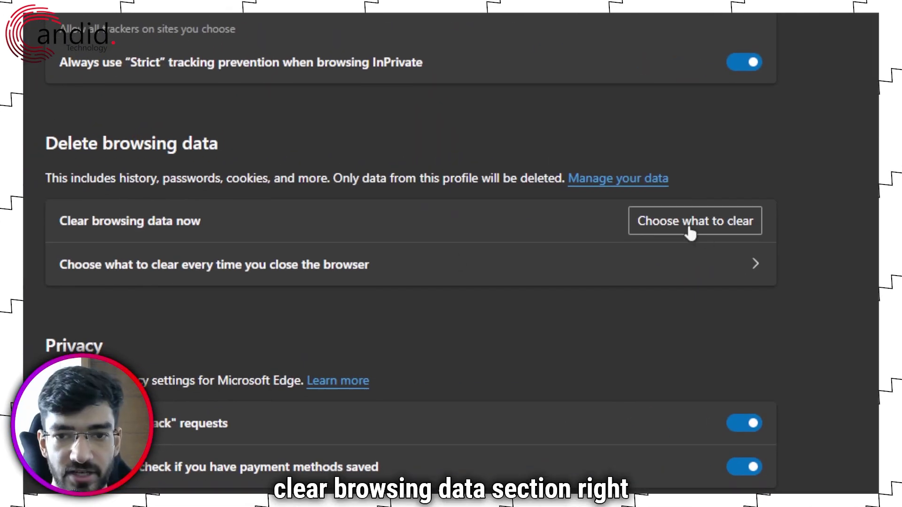
click(689, 229)
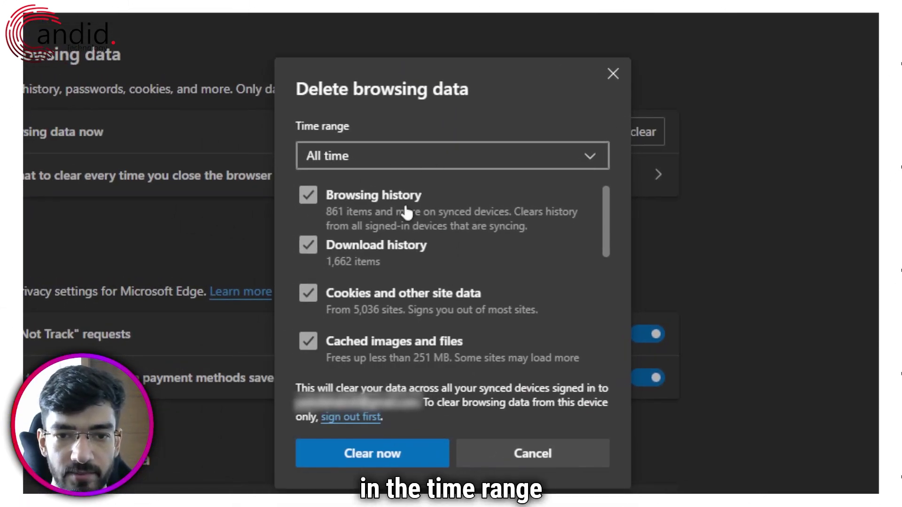
Review the data types selected for deletion, including cookies and other site data, cached images and files, passwords, and autofill form data.
scroll(404, 286, down, 1)
scroll(404, 292, down, 3)
scroll(359, 306, up, 4)
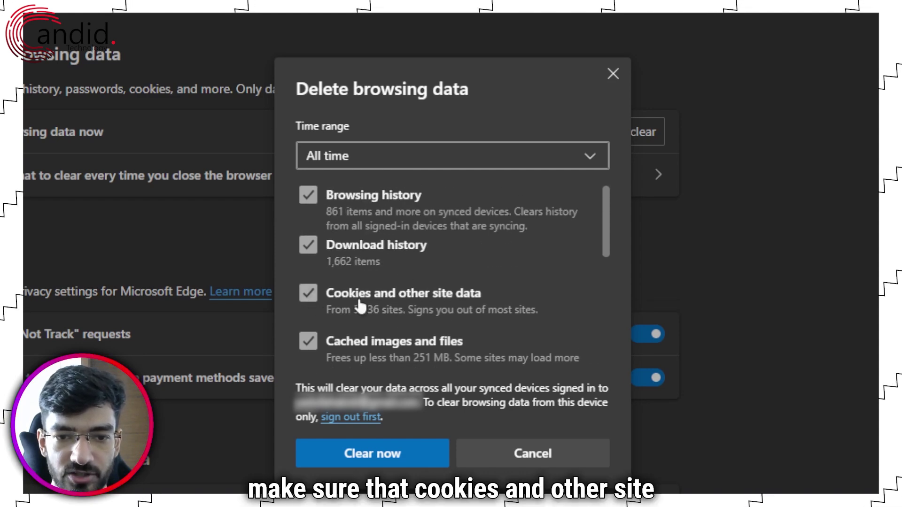
scroll(401, 305, down, 2)
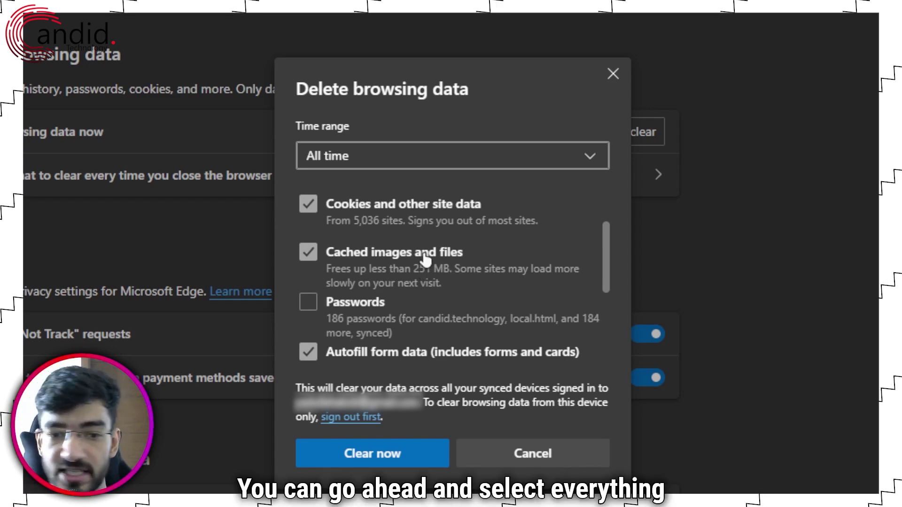
scroll(425, 271, down, 2)
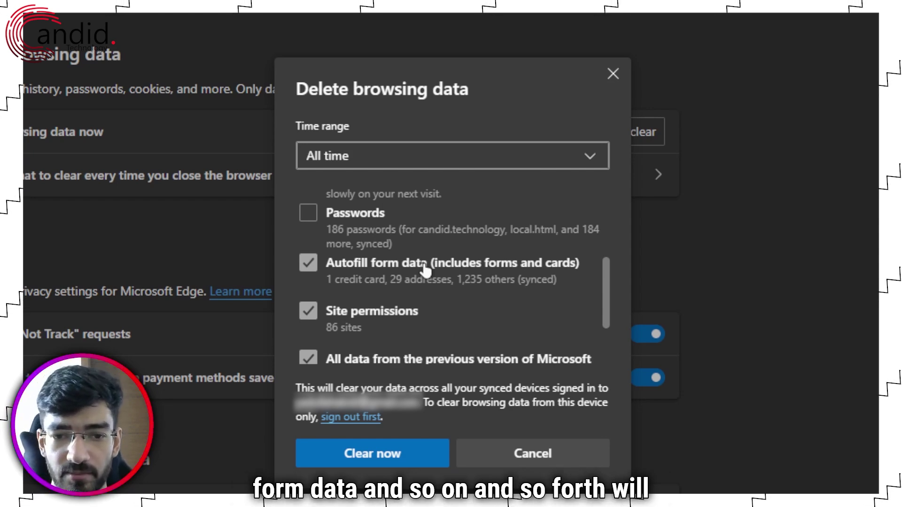
scroll(425, 270, up, 4)
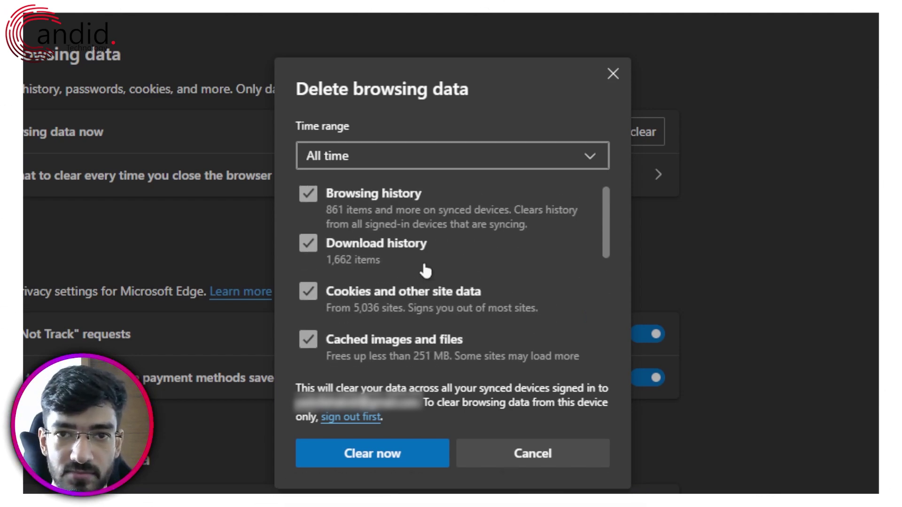
scroll(425, 270, down, 2)
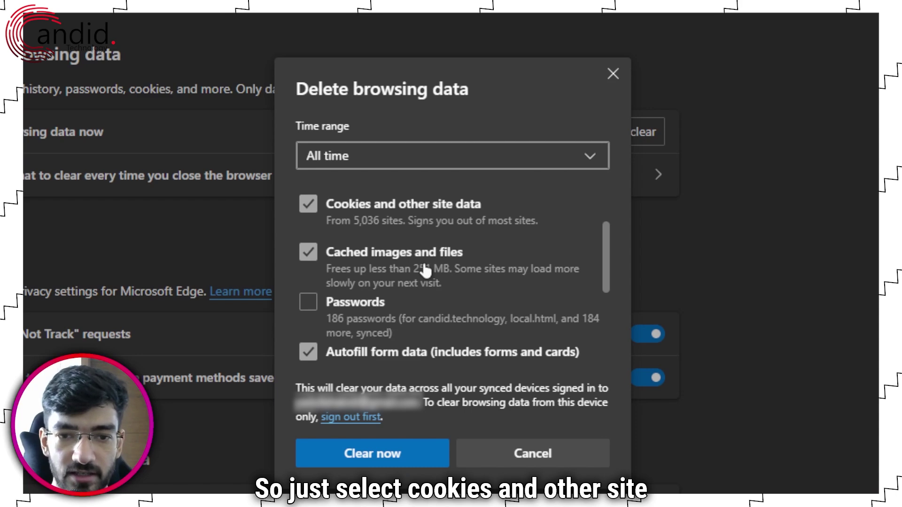
scroll(425, 271, up, 2)
scroll(417, 295, down, 2)
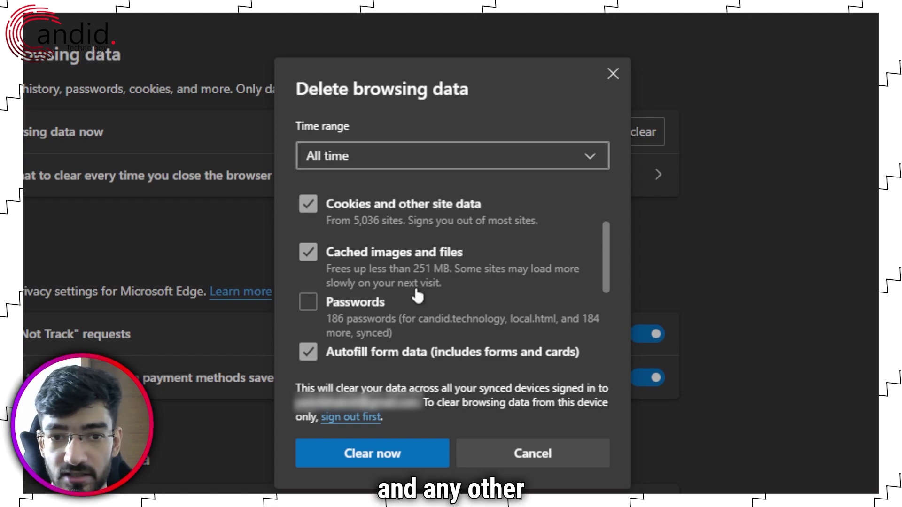
scroll(415, 290, down, 3)
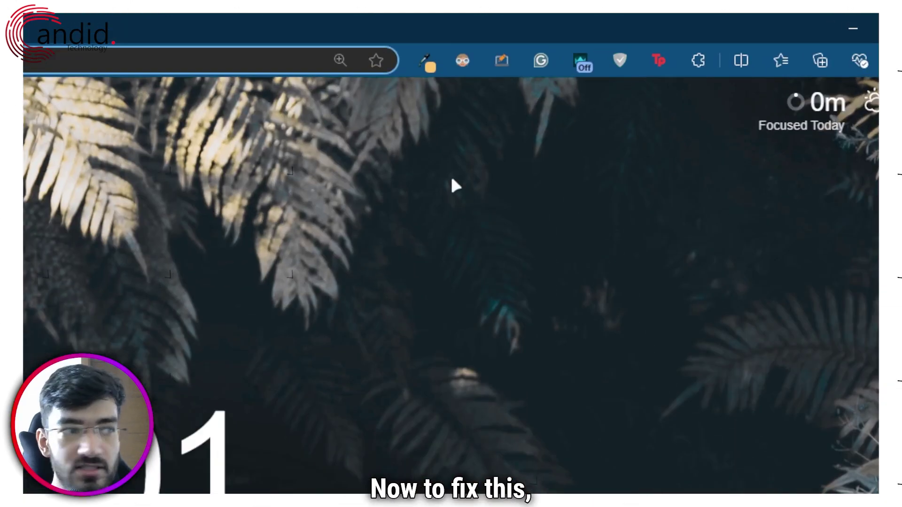
Open the extension management page and review the installed extensions and their enabled or disabled state.
click(712, 58)
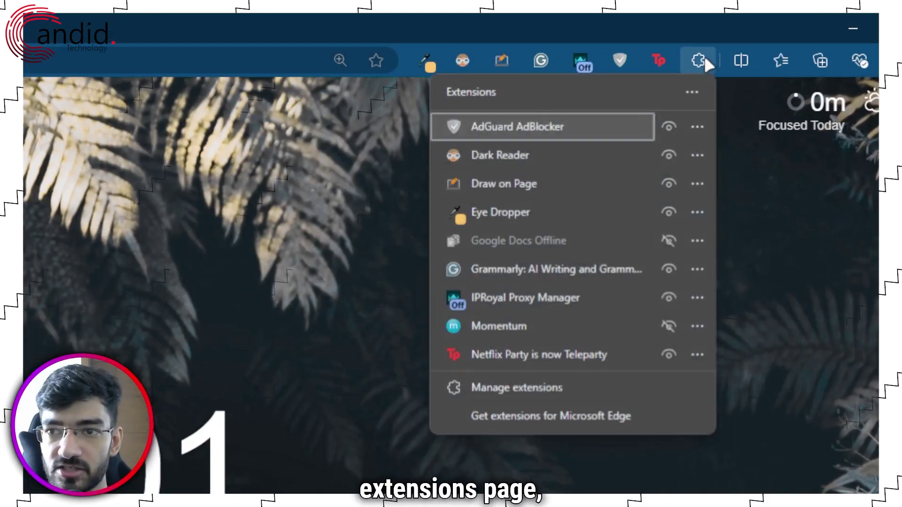
click(572, 388)
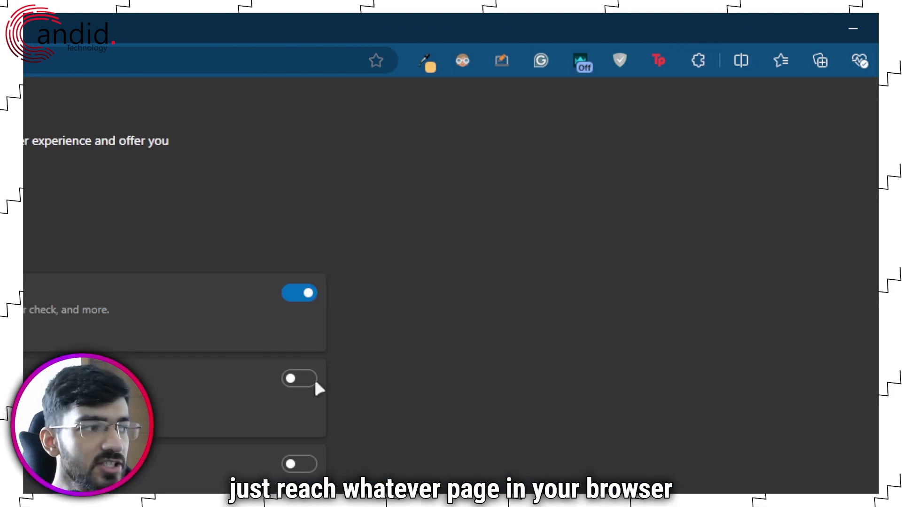
scroll(498, 256, down, 5)
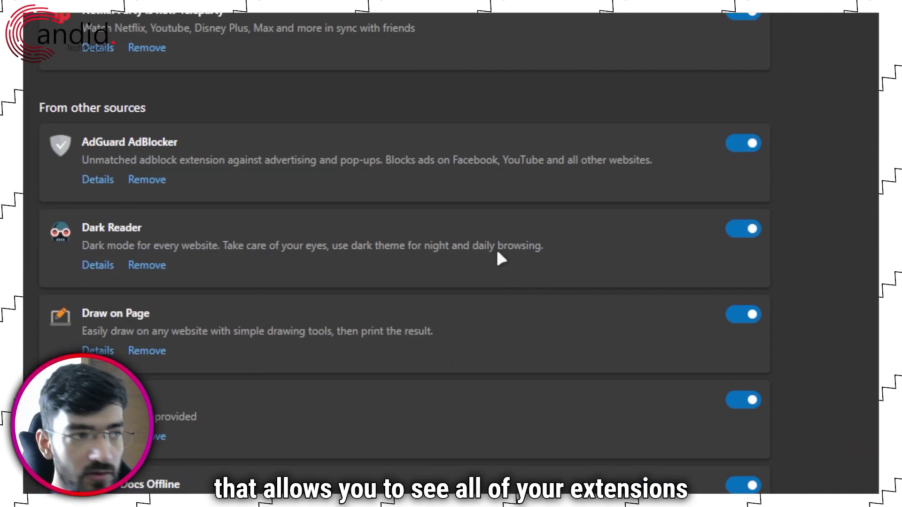
scroll(498, 256, up, 5)
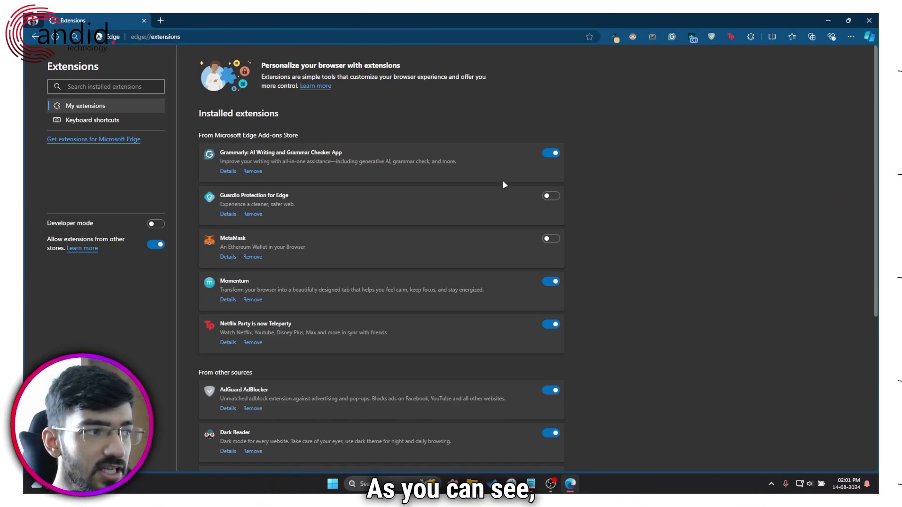
scroll(489, 211, down, 5)
scroll(490, 276, up, 5)
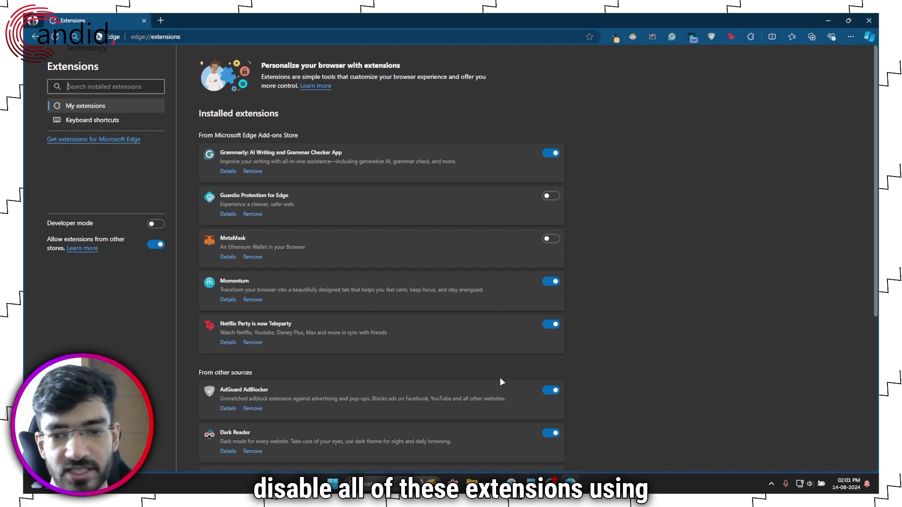
scroll(550, 170, down, 2)
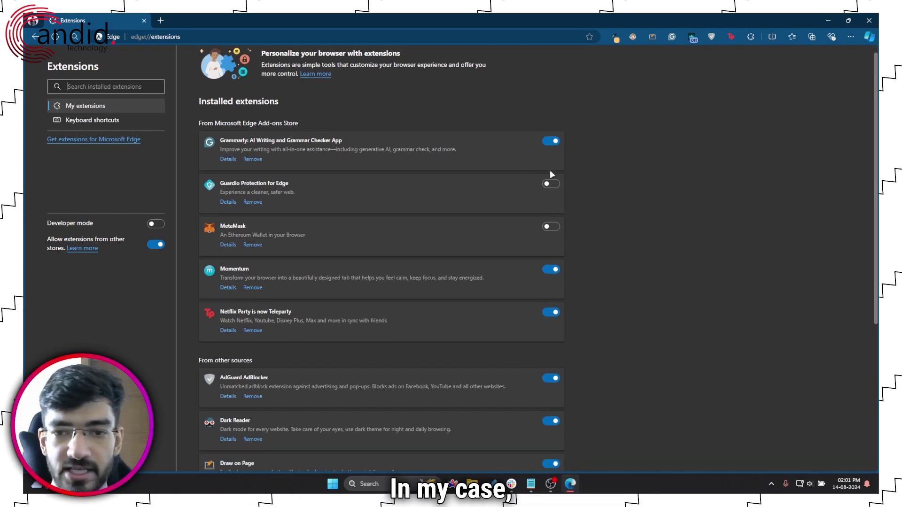
scroll(550, 170, up, 2)
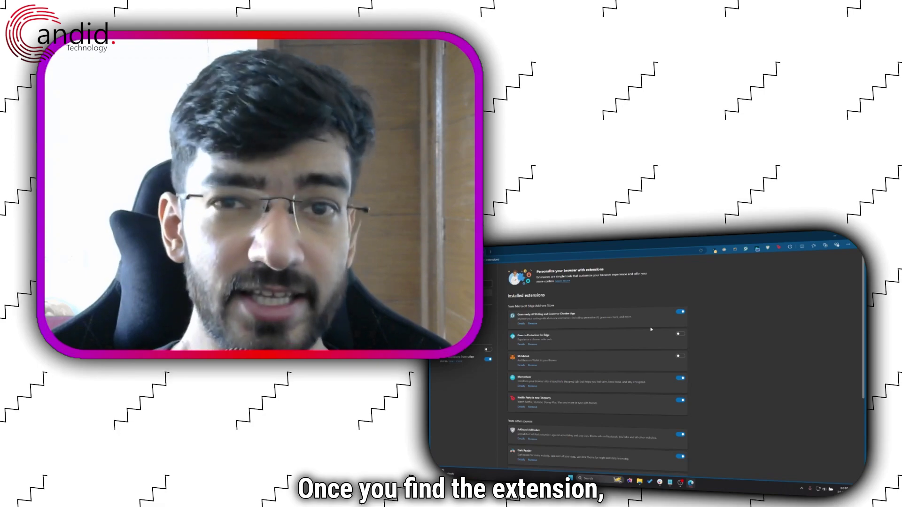
scroll(658, 333, down, 3)
scroll(670, 338, up, 3)
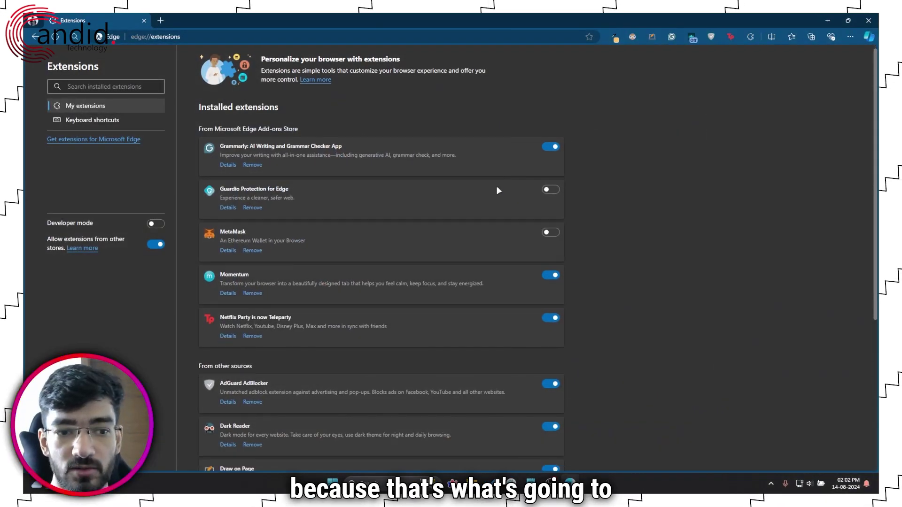
scroll(499, 191, down, 5)
scroll(499, 190, down, 1)
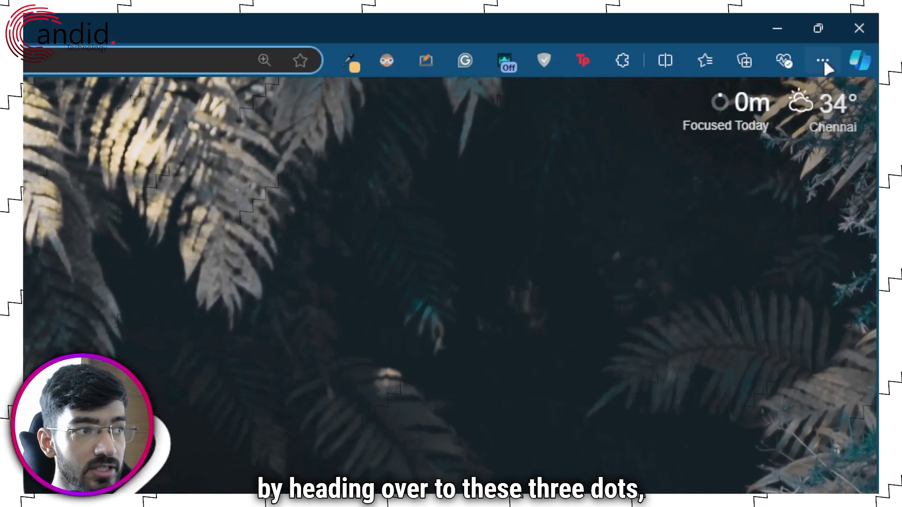
Open the About Microsoft Edge page in the browser settings.
click(824, 60)
click(674, 259)
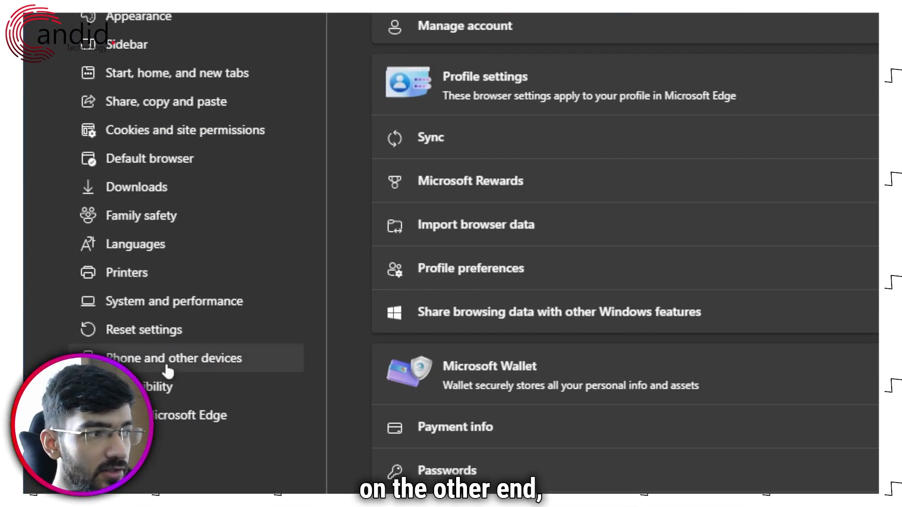
click(205, 428)
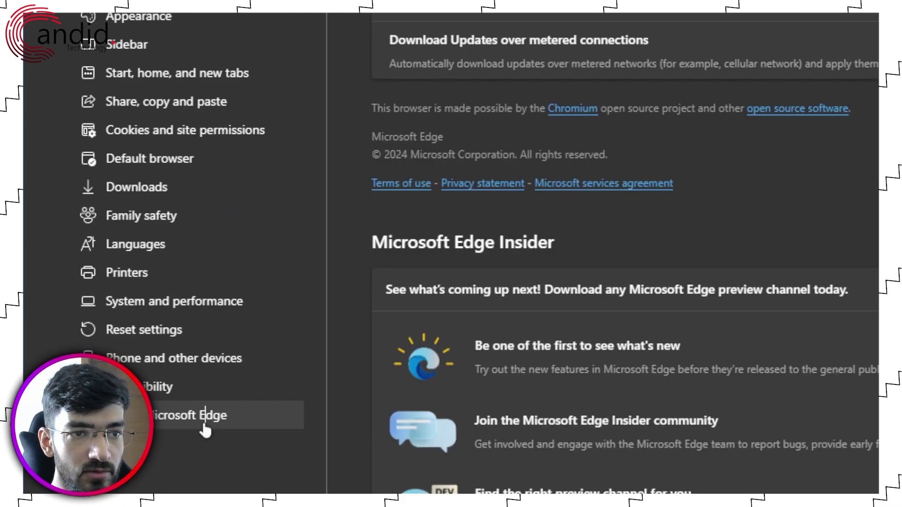